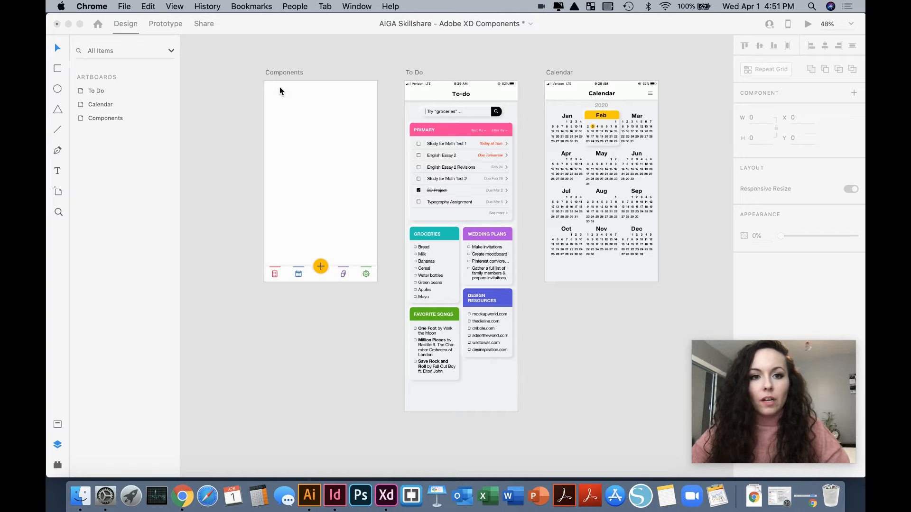
# - Make a single component from all the navigation bar elements at the bottom of the Components artboard
pyautogui.click(280, 72)
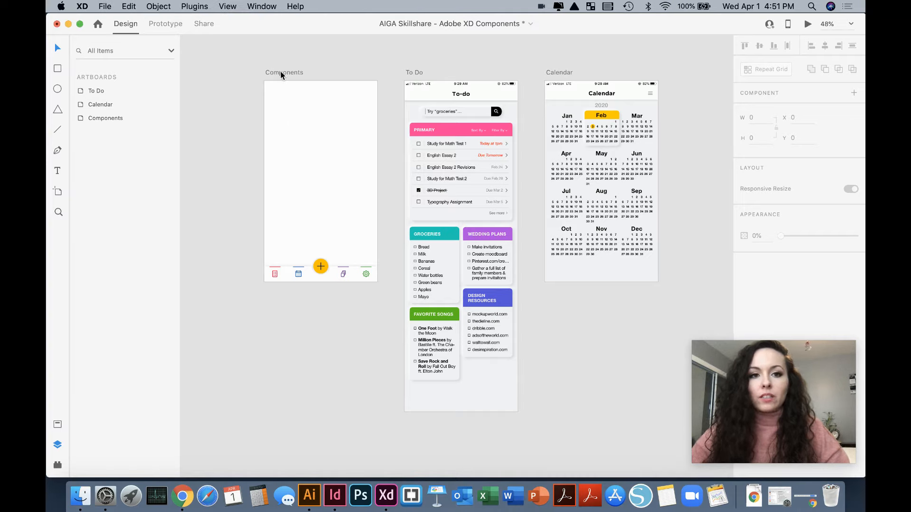
pyautogui.click(280, 71)
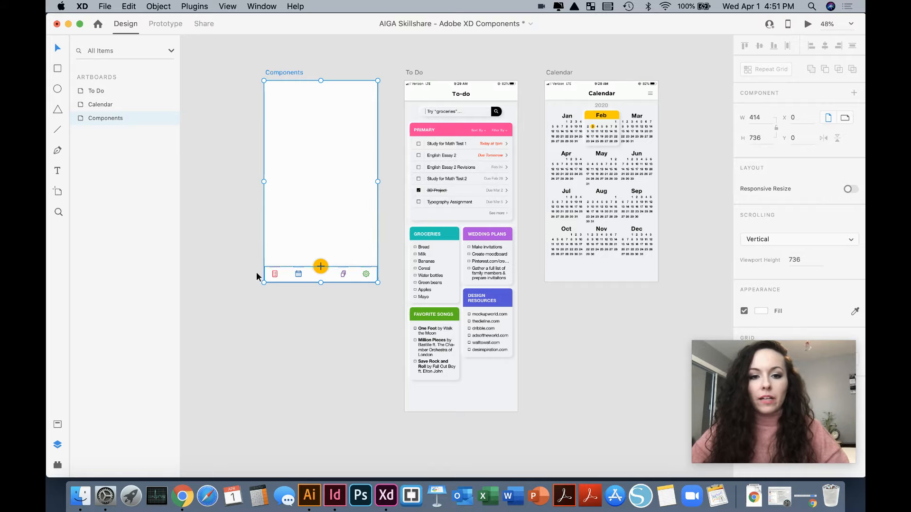
pyautogui.scroll(10, 250, 277)
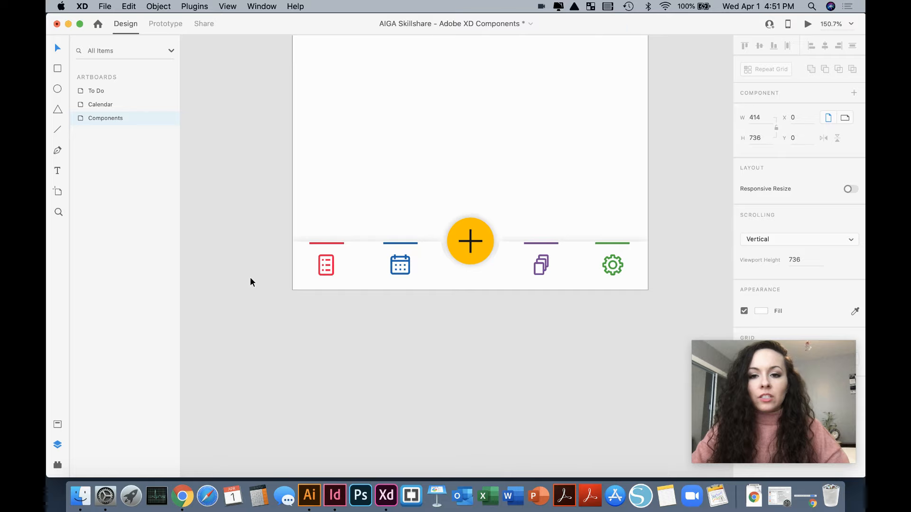
pyautogui.click(277, 368)
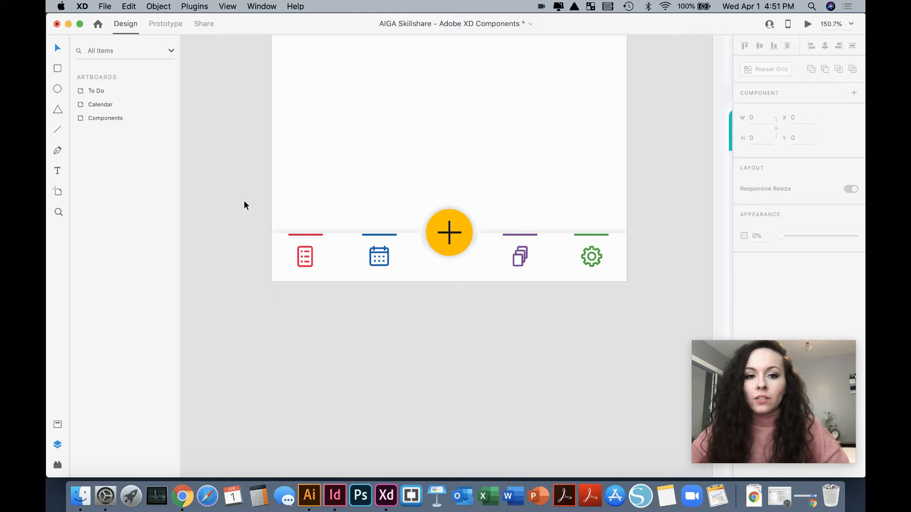
pyautogui.moveTo(245, 200); pyautogui.dragTo(644, 296)
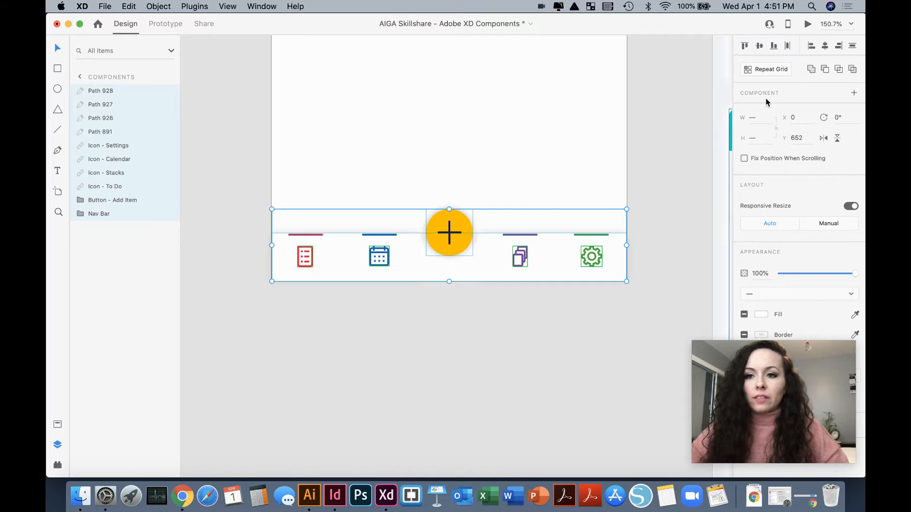
pyautogui.click(854, 95)
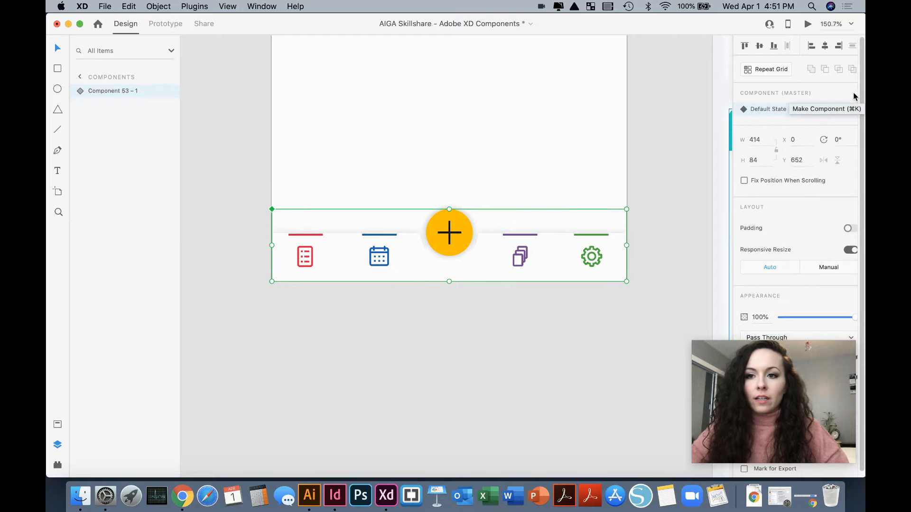
# - Rename the new navigation bar component as Navigation
pyautogui.doubleClick(120, 92)
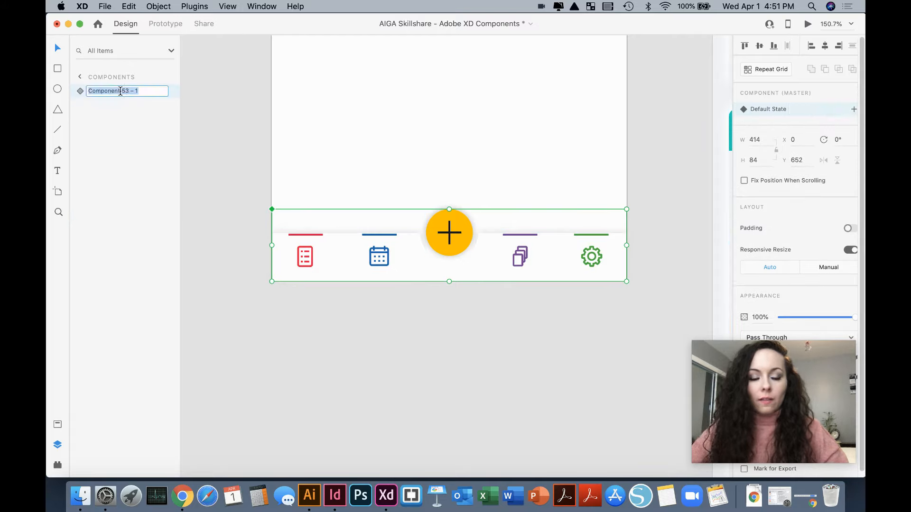
pyautogui.write('Nav')
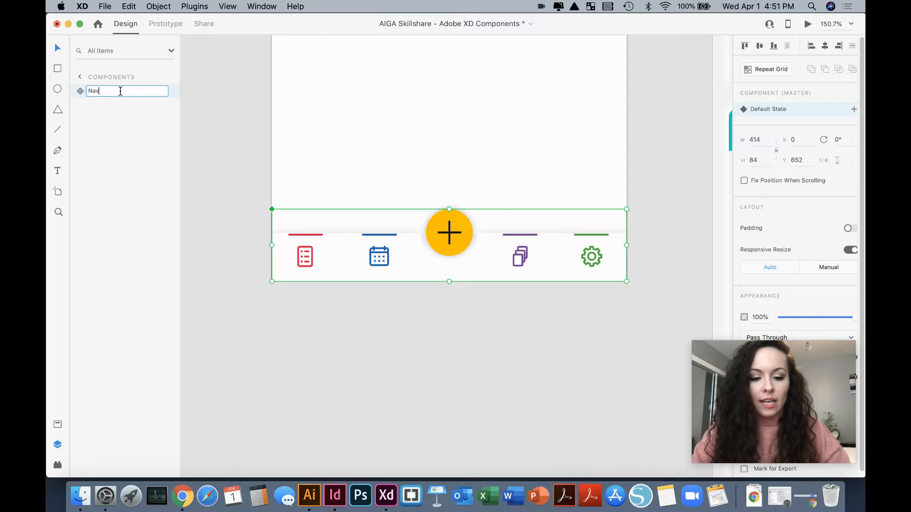
pyautogui.write('igation')
pyautogui.press('Return')
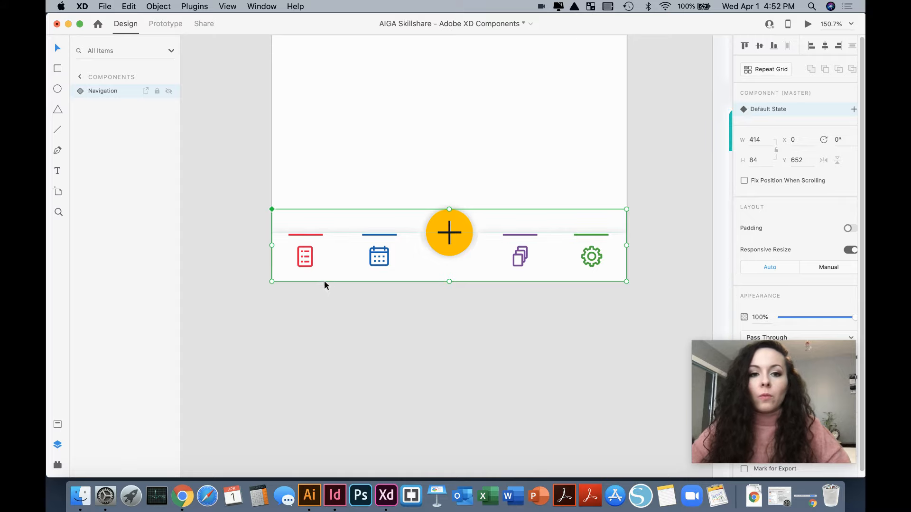
# - Add a new state named To Do to the Navigation component
pyautogui.click(854, 111)
pyautogui.click(789, 112)
pyautogui.write('To D')
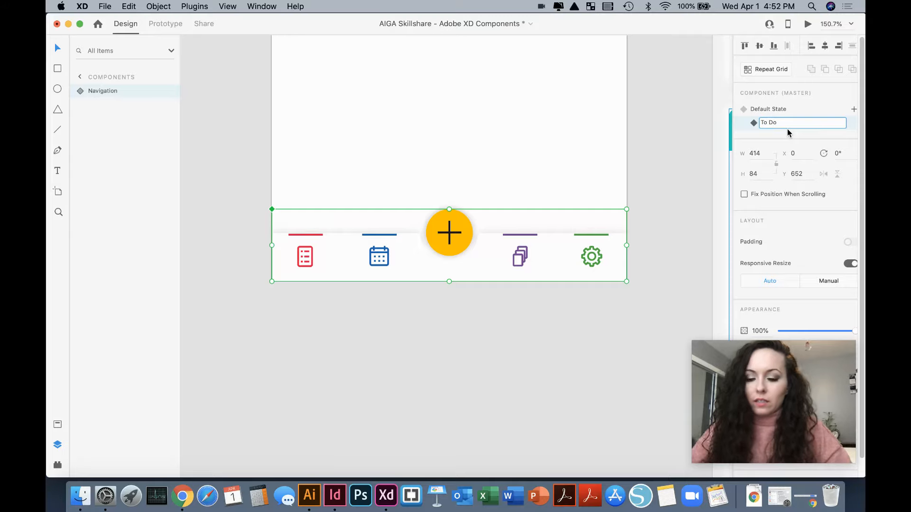
pyautogui.write('o')
pyautogui.press('Return')
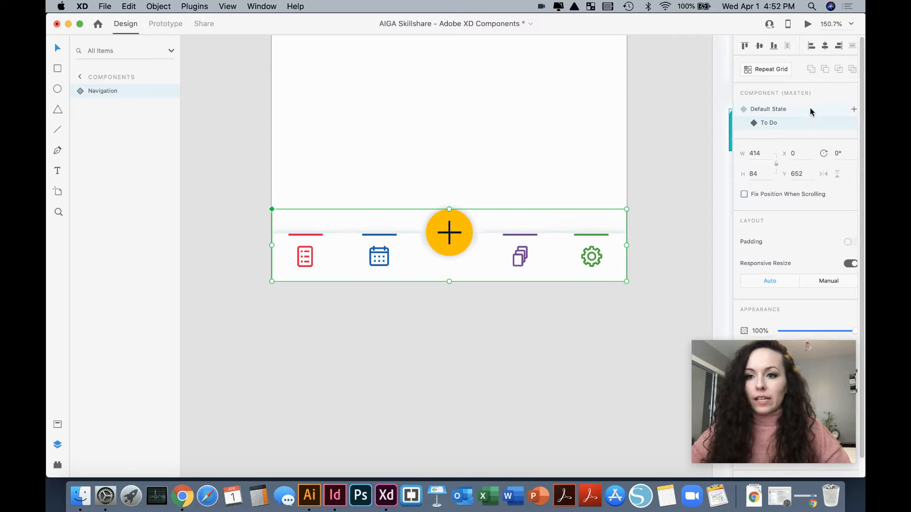
# - Add another state named Calendar to the Navigation component, based on its Default State
pyautogui.click(791, 113)
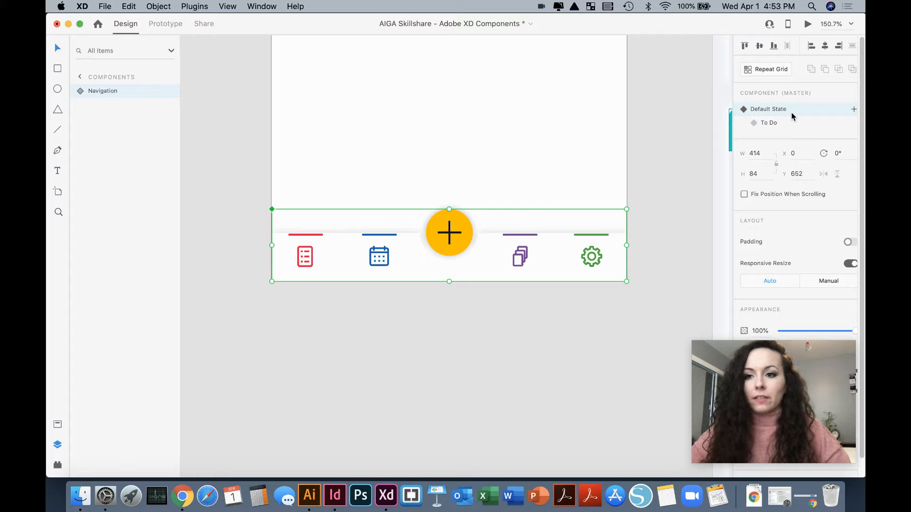
pyautogui.click(854, 109)
pyautogui.write('Calendar')
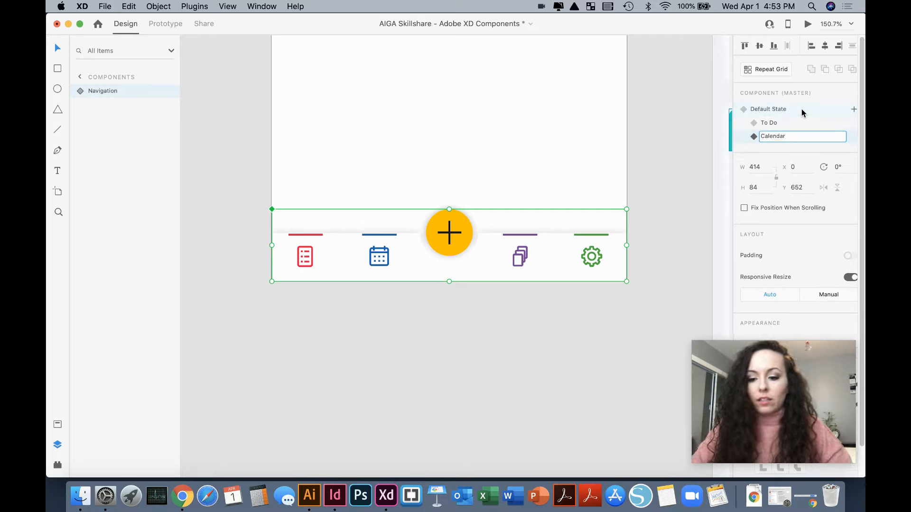
pyautogui.press('Return')
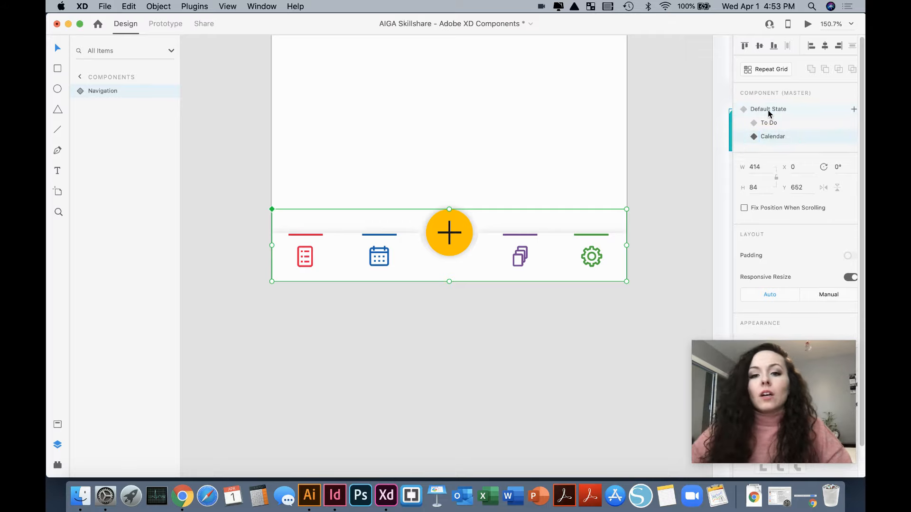
# - In the To Do state, delete the coloured lines above the calendar, stacks and settings icons
pyautogui.click(770, 125)
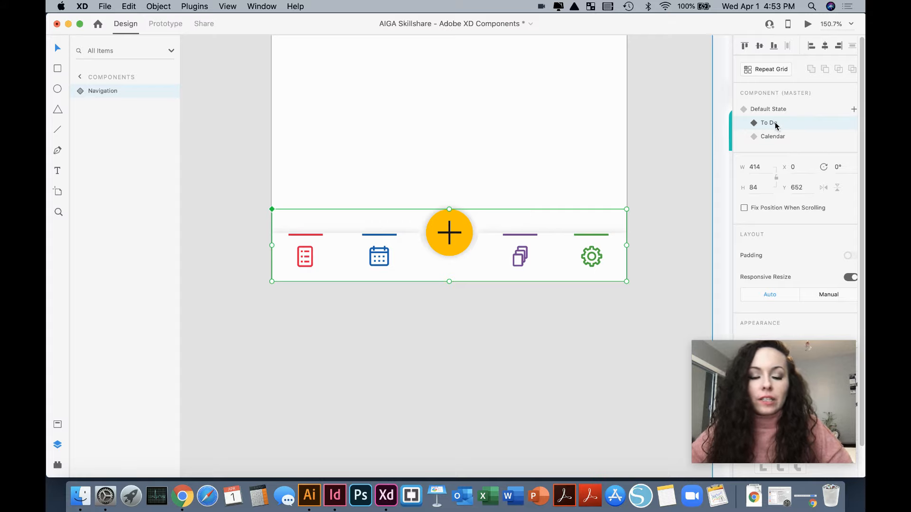
pyautogui.doubleClick(385, 235)
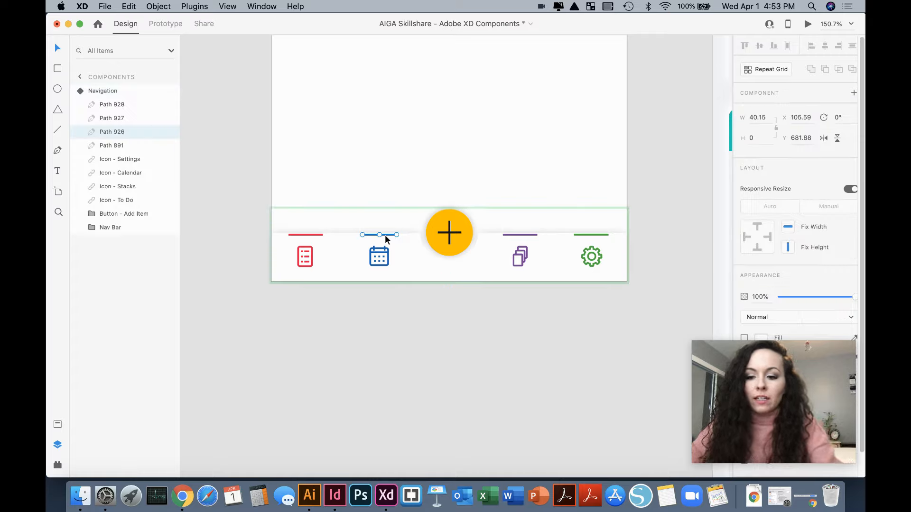
pyautogui.press('Delete')
pyautogui.click(533, 235)
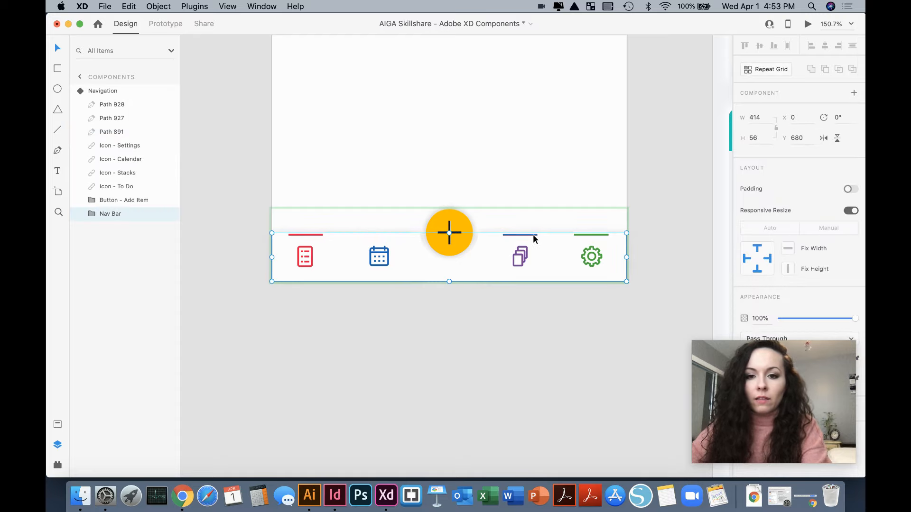
pyautogui.press('Delete')
pyautogui.click(576, 234)
pyautogui.press('Delete')
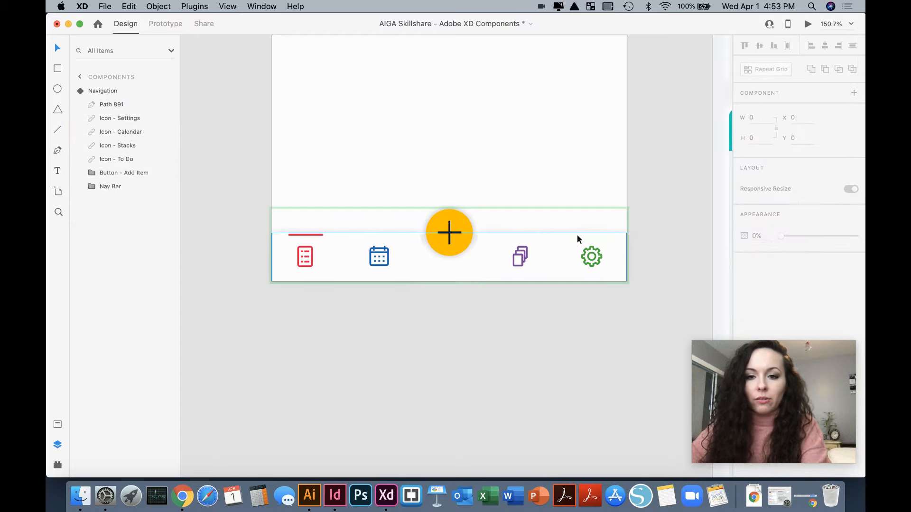
# - Set the opacity of the calendar, stacks and settings icons to 50% in the To Do state
pyautogui.click(386, 255)
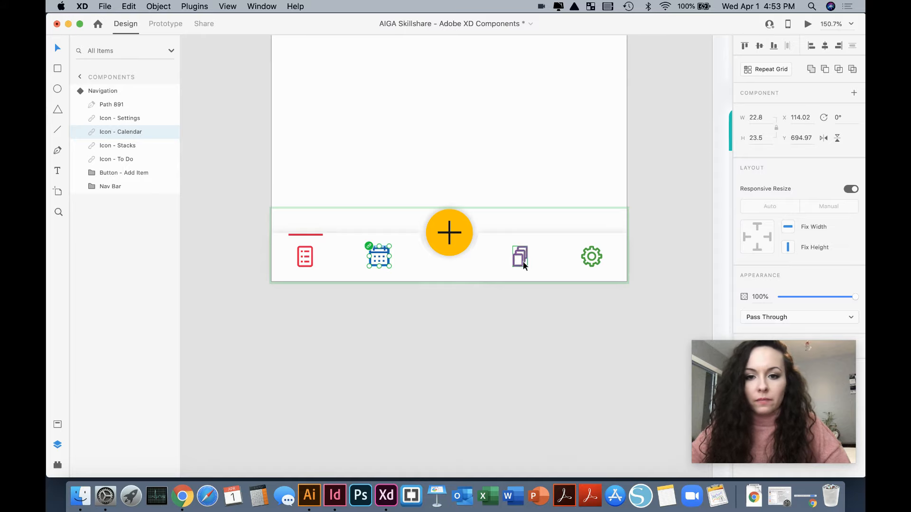
pyautogui.keyDown('shift'); pyautogui.click(523, 260); pyautogui.keyUp('shift')
pyautogui.keyDown('shift'); pyautogui.click(590, 261); pyautogui.keyUp('shift')
pyautogui.moveTo(854, 297); pyautogui.dragTo(818, 302)
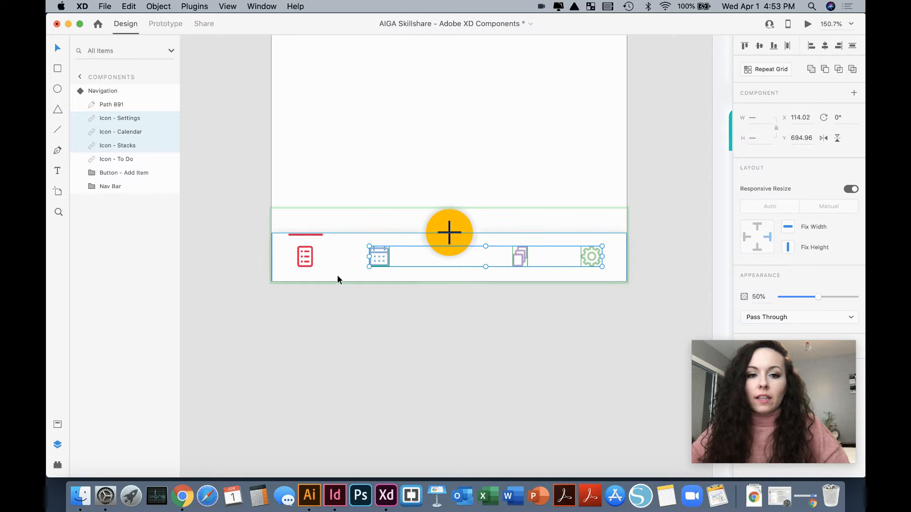
pyautogui.click(338, 257)
pyautogui.click(411, 306)
pyautogui.click(420, 261)
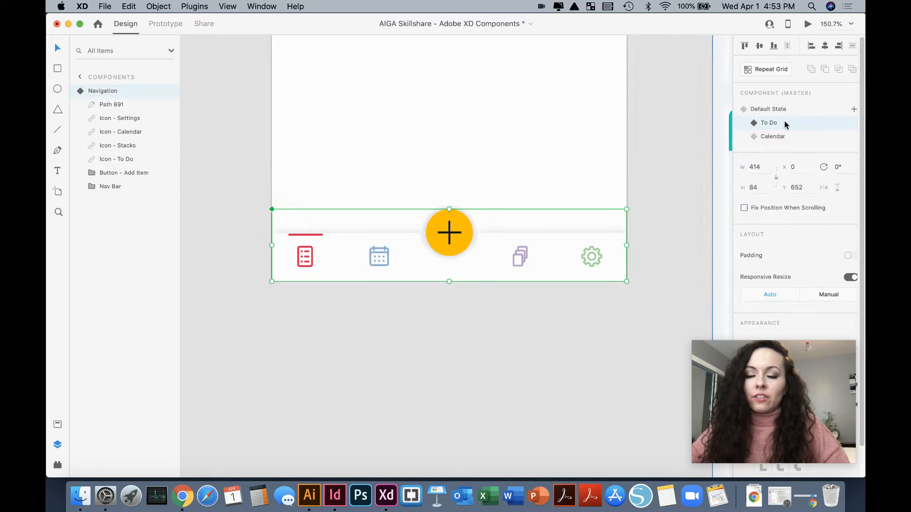
# - In the Calendar state, delete the coloured lines above the to-do, stacks and settings icons
pyautogui.click(791, 107)
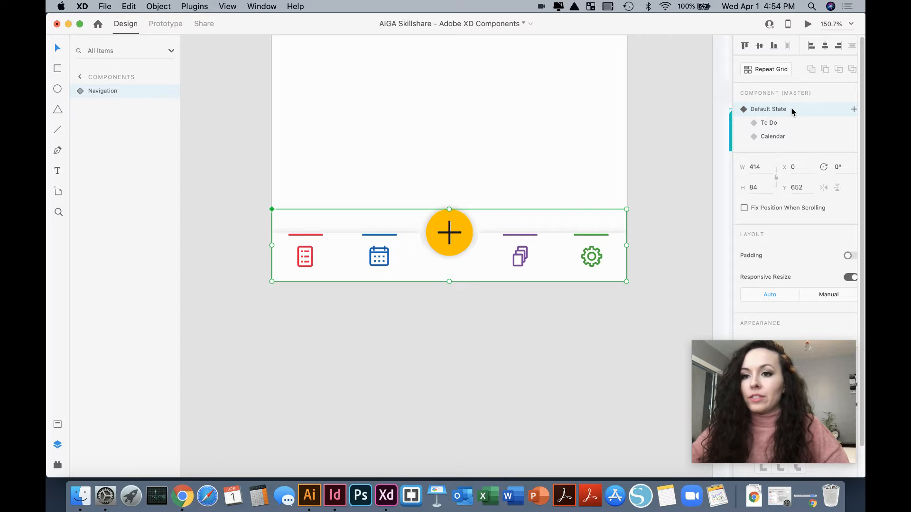
pyautogui.click(781, 137)
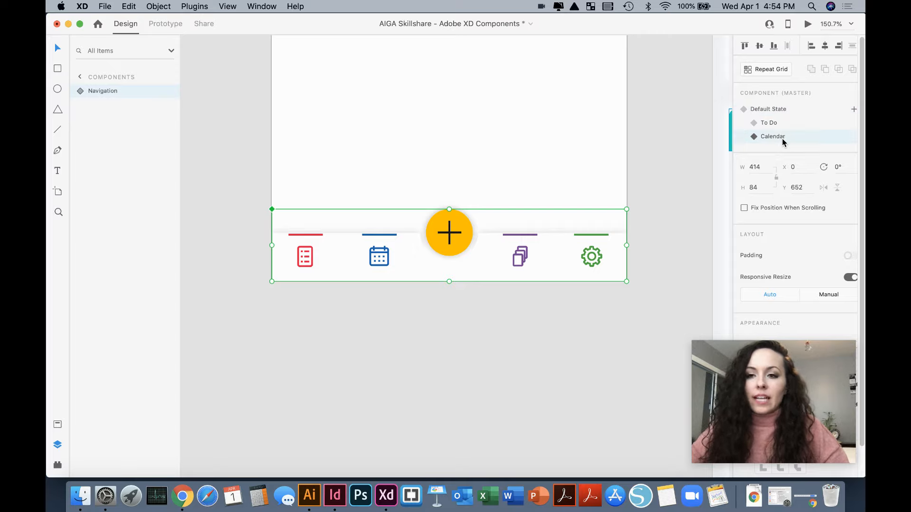
pyautogui.doubleClick(310, 261)
pyautogui.click(312, 237)
pyautogui.click(313, 235)
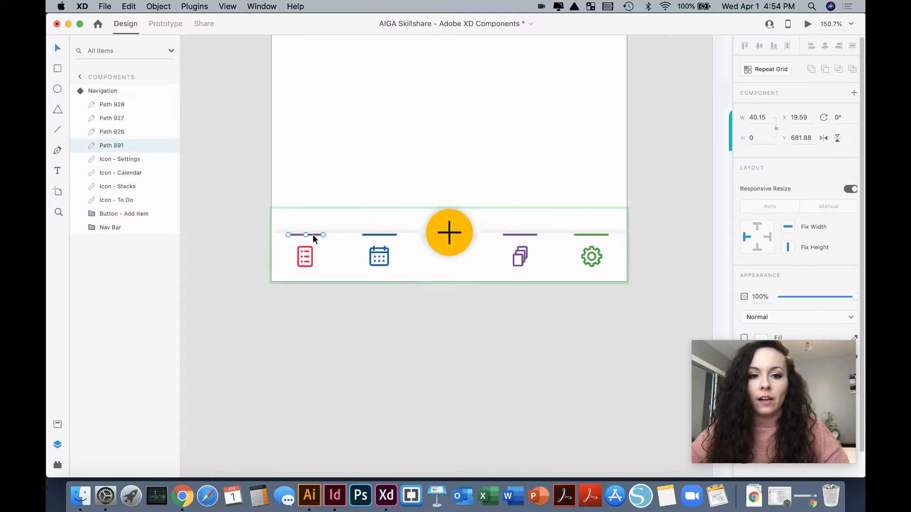
pyautogui.press('Delete')
pyautogui.click(528, 234)
pyautogui.press('Delete')
pyautogui.click(584, 235)
pyautogui.press('Delete')
# - Set the opacity of the to-do, stacks and settings icons to 50% in the Calendar state
pyautogui.click(586, 249)
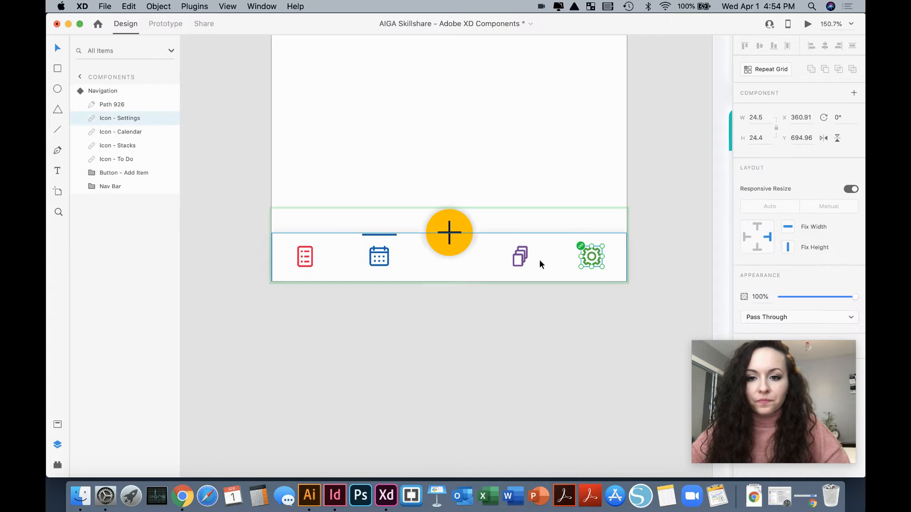
pyautogui.keyDown('shift'); pyautogui.click(520, 259); pyautogui.keyUp('shift')
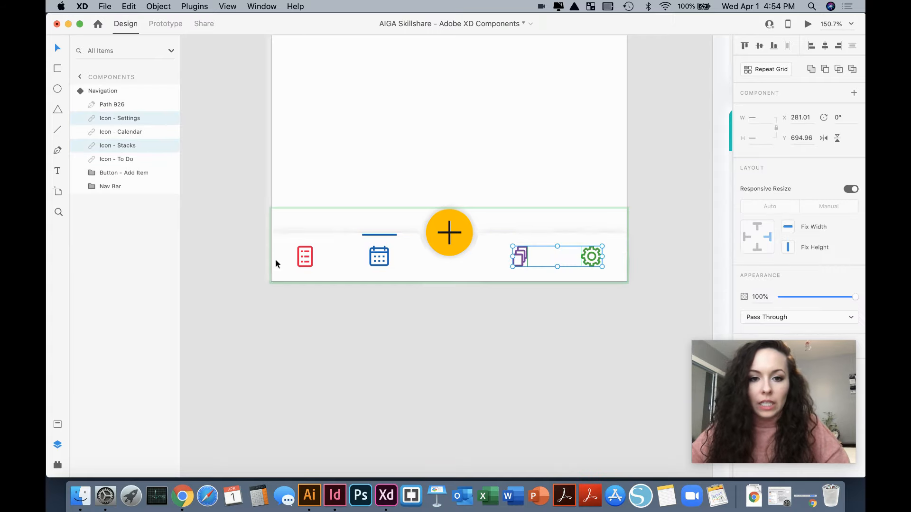
pyautogui.keyDown('shift'); pyautogui.click(310, 259); pyautogui.keyUp('shift')
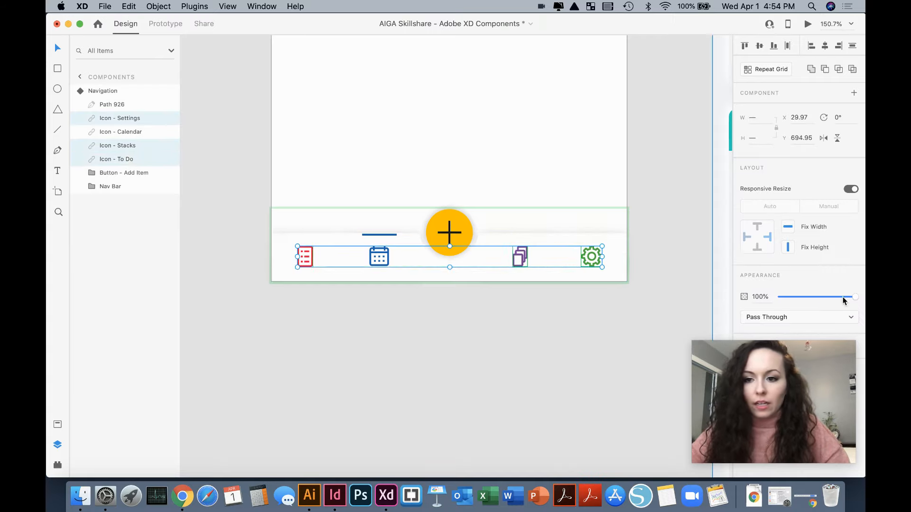
pyautogui.moveTo(854, 297); pyautogui.dragTo(817, 299)
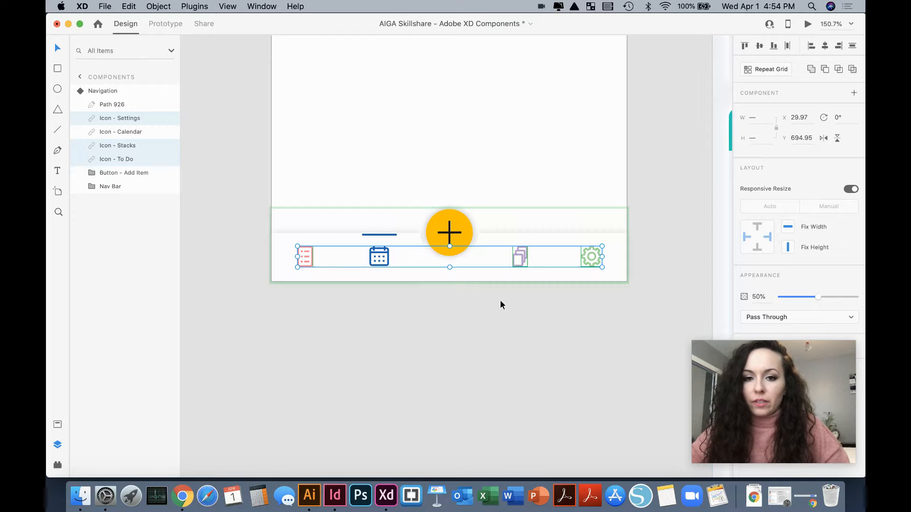
pyautogui.click(500, 300)
pyautogui.click(492, 259)
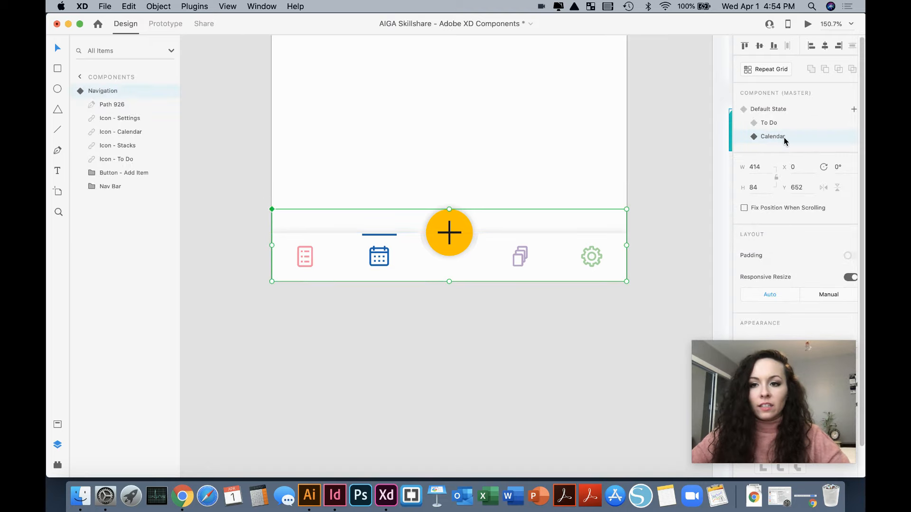
# - Check the To Do state of the Navigation component and return it to Default State
pyautogui.click(778, 123)
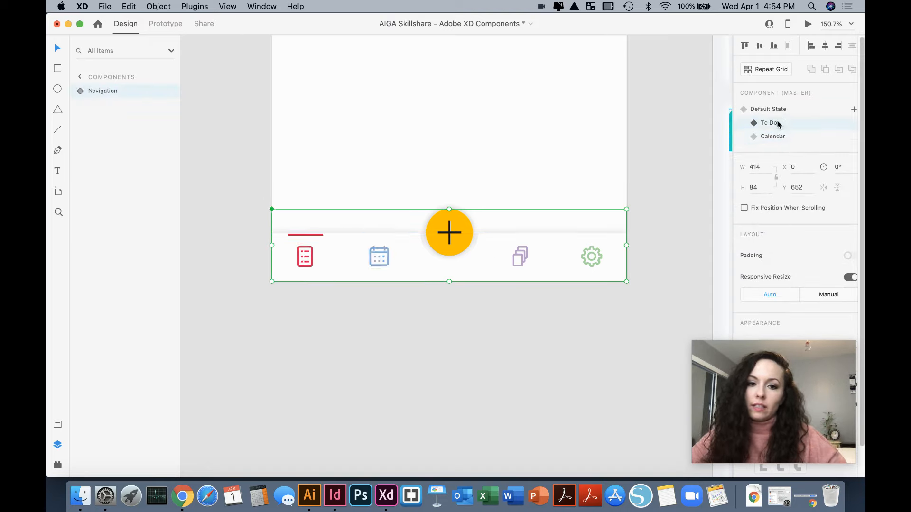
pyautogui.click(781, 108)
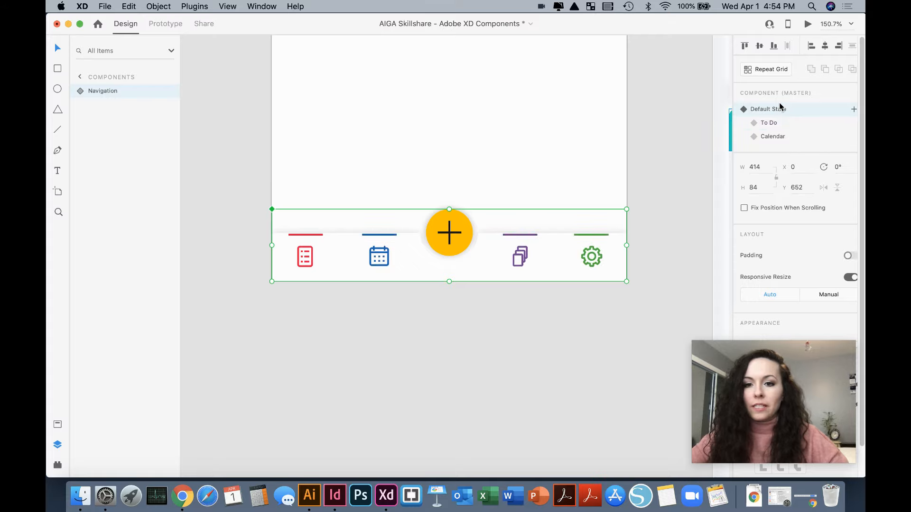
pyautogui.click(635, 182)
# - Copy the Navigation component from the Components artboard and paste an instance onto both the To Do and Calendar artboards
pyautogui.hscroll(3, 635, 181)
pyautogui.scroll(3, 635, 180)
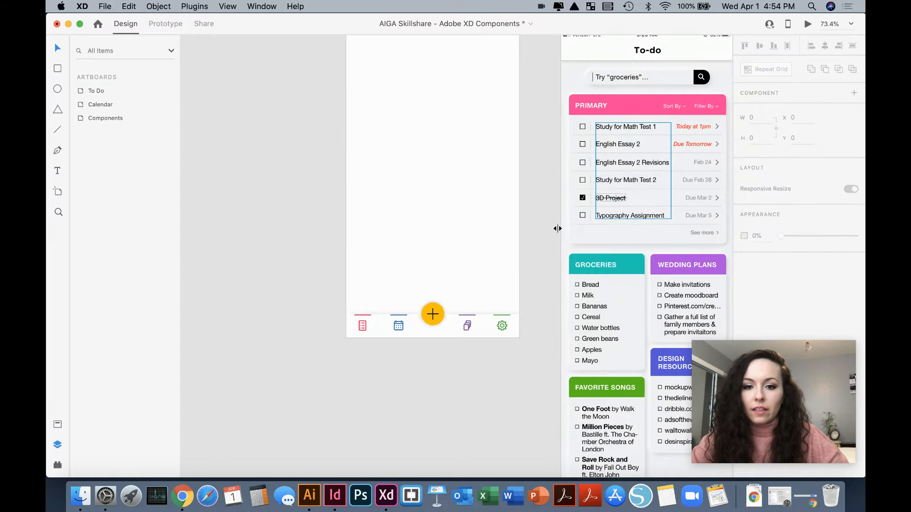
pyautogui.scroll(-4, 465, 323)
pyautogui.hscroll(2, 465, 324)
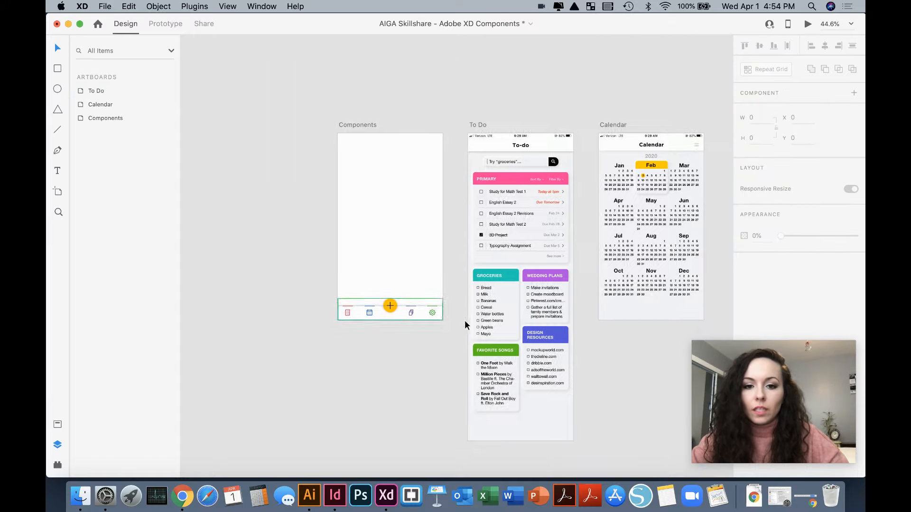
pyautogui.click(399, 314)
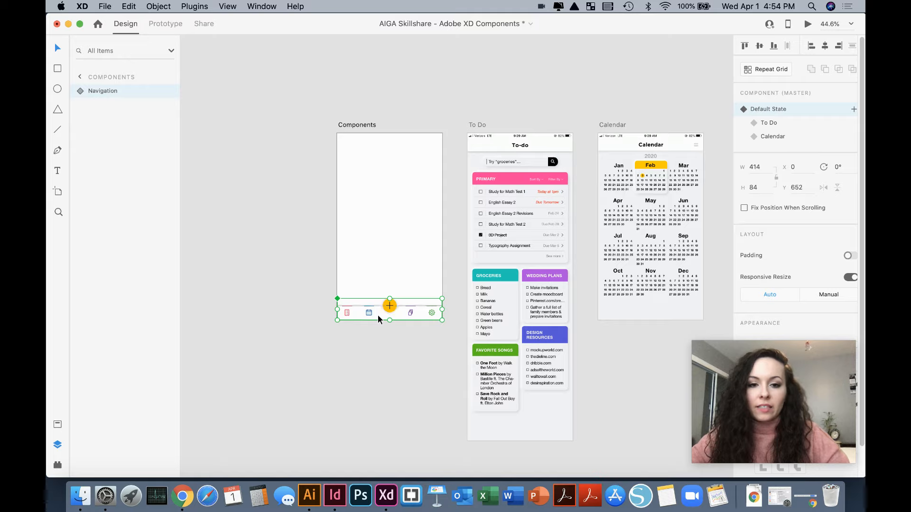
pyautogui.click(480, 125)
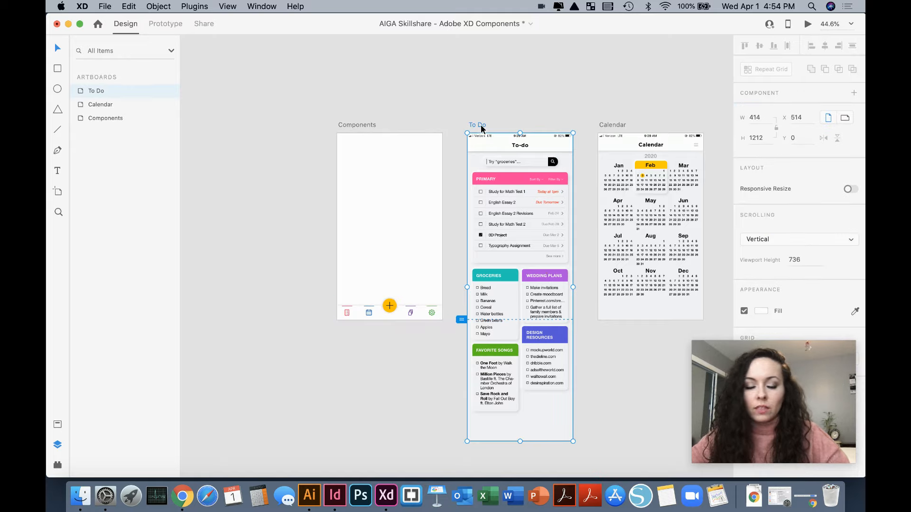
pyautogui.press('super+v')
pyautogui.click(614, 126)
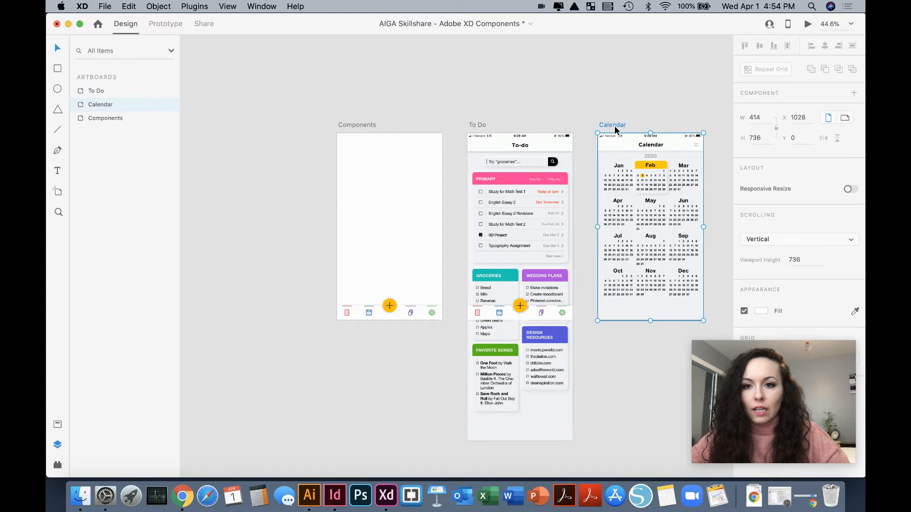
pyautogui.press('super+v')
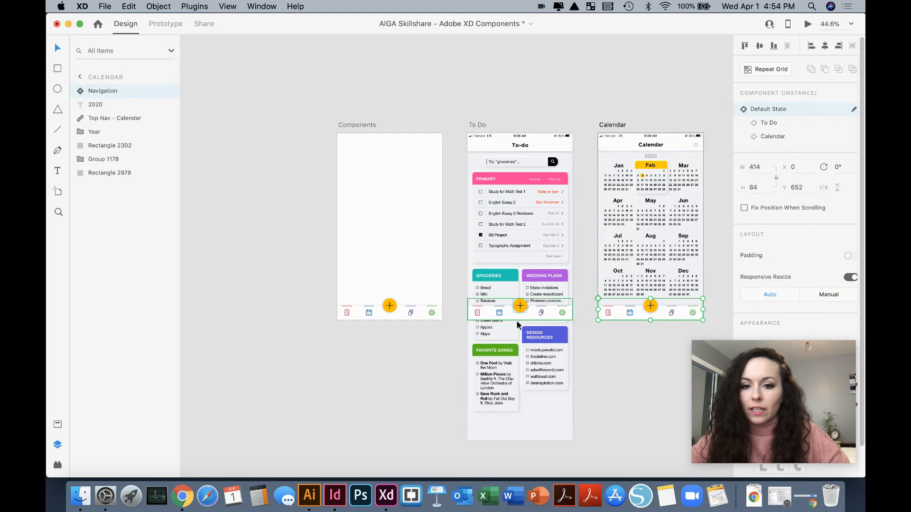
# - Switch the Navigation instance on the To Do artboard to the To Do state and the one on the Calendar artboard to Calendar
pyautogui.click(532, 315)
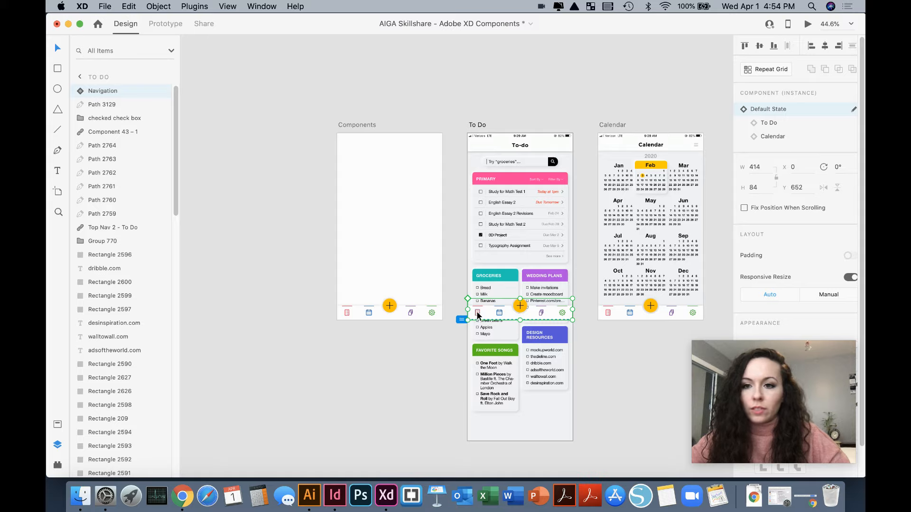
pyautogui.click(778, 124)
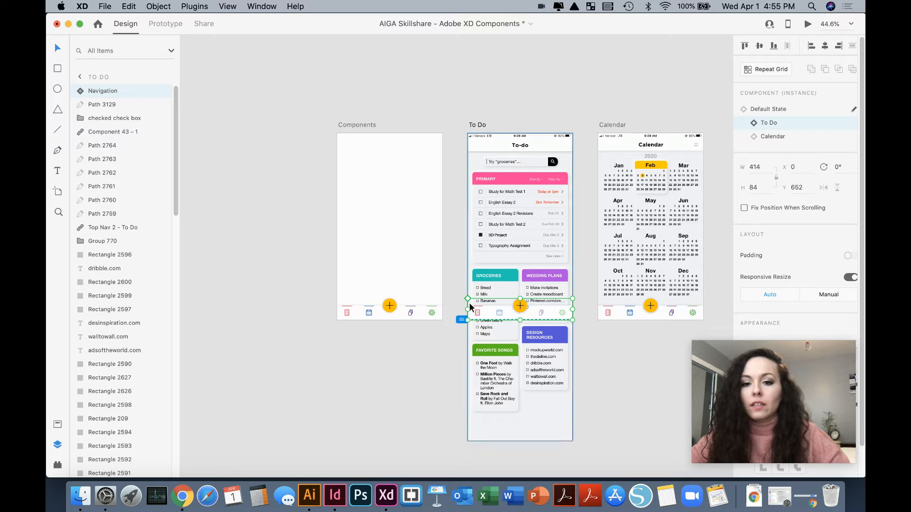
pyautogui.click(615, 312)
pyautogui.click(773, 138)
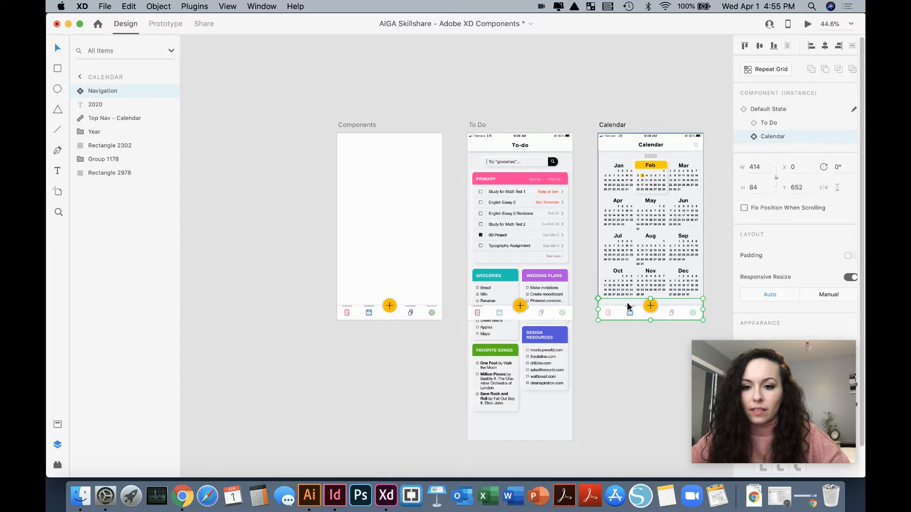
pyautogui.click(608, 400)
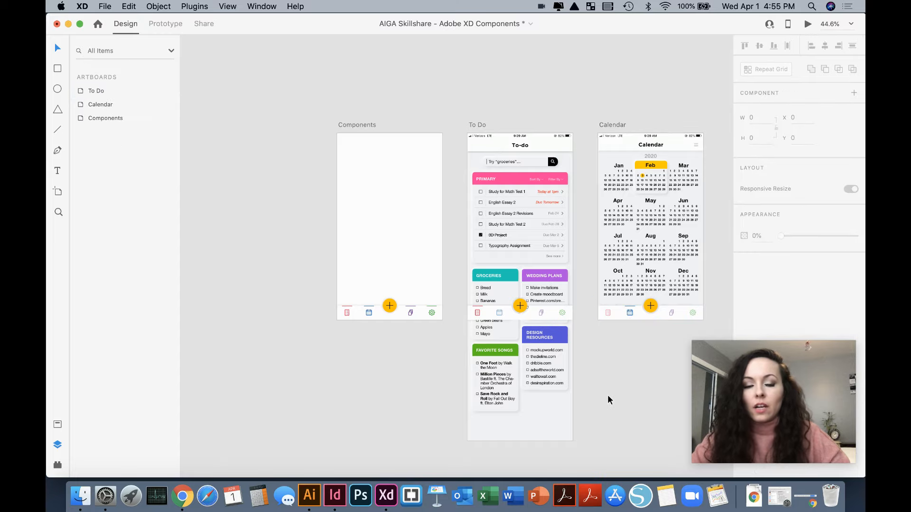
pyautogui.scroll(2, 608, 396)
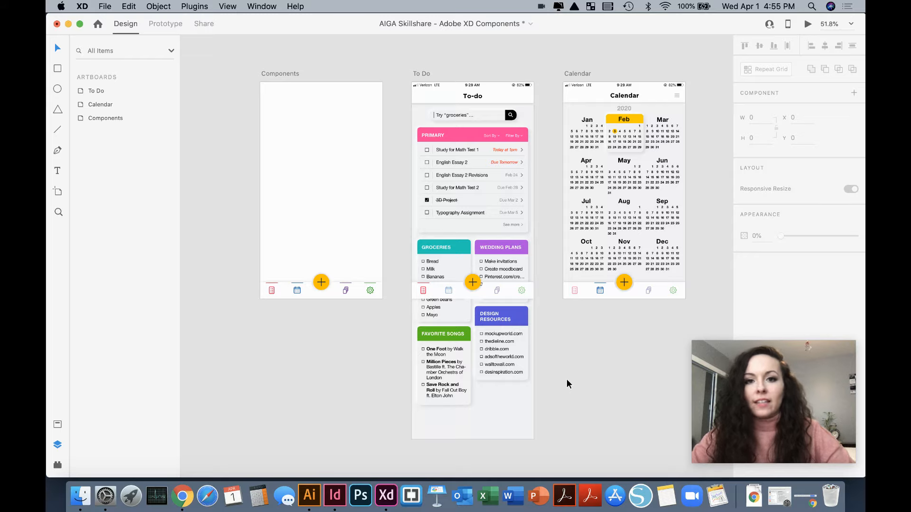